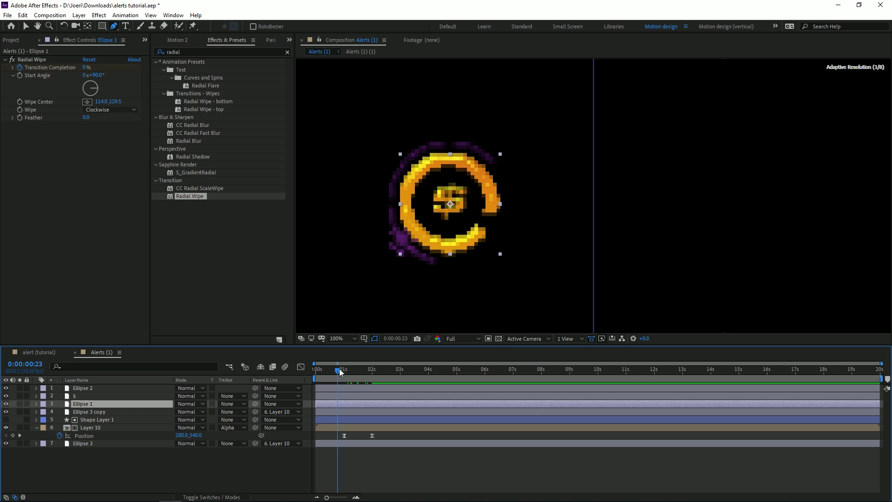
- Go to 1 second, reveal Scale on Ellipse 3 and Ellipse 3 copy, and set a Scale keyframe on Ellipse 3 copy
left_click(478, 461)
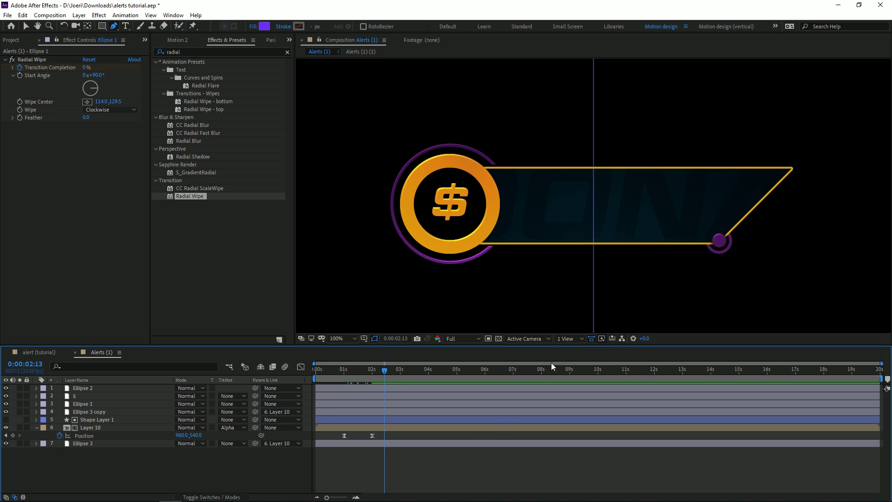
key("v")
left_click(344, 370)
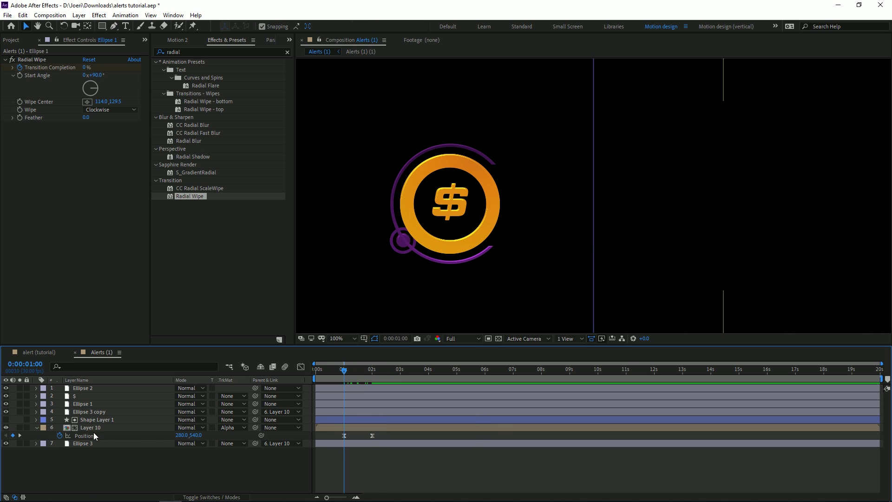
left_click(70, 403)
left_click(88, 444)
left_click(88, 443)
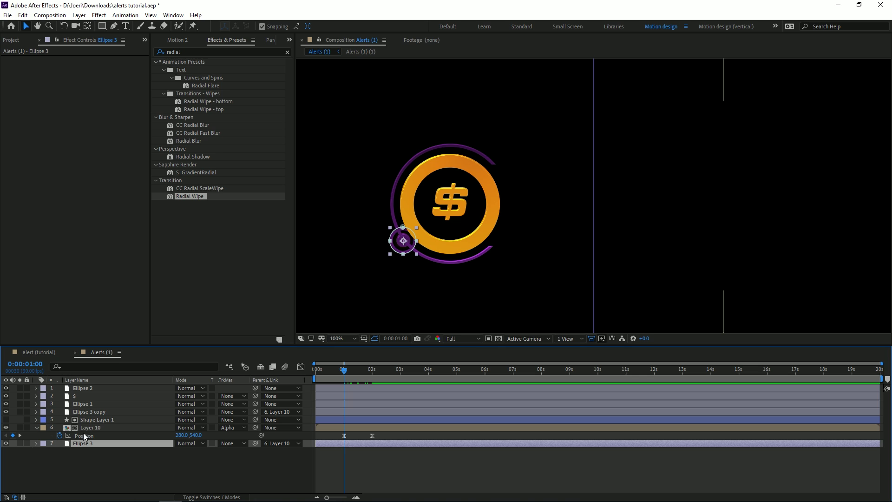
left_click(85, 412)
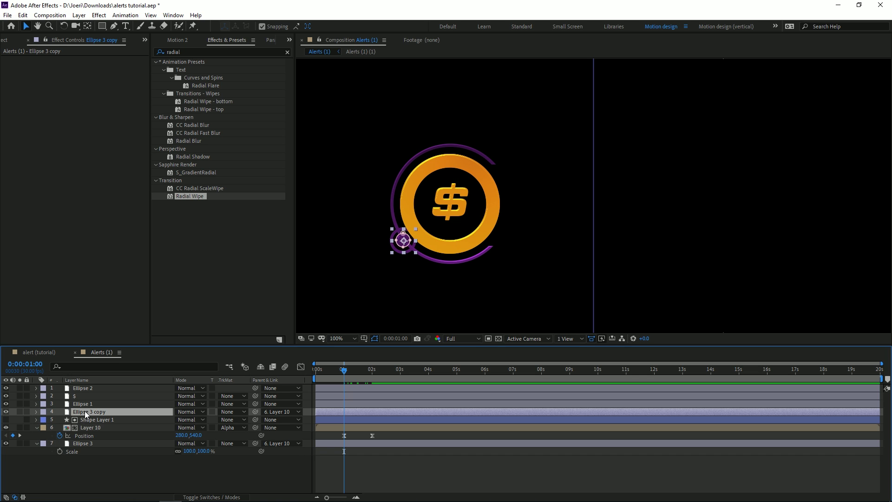
key("s")
left_click(60, 420)
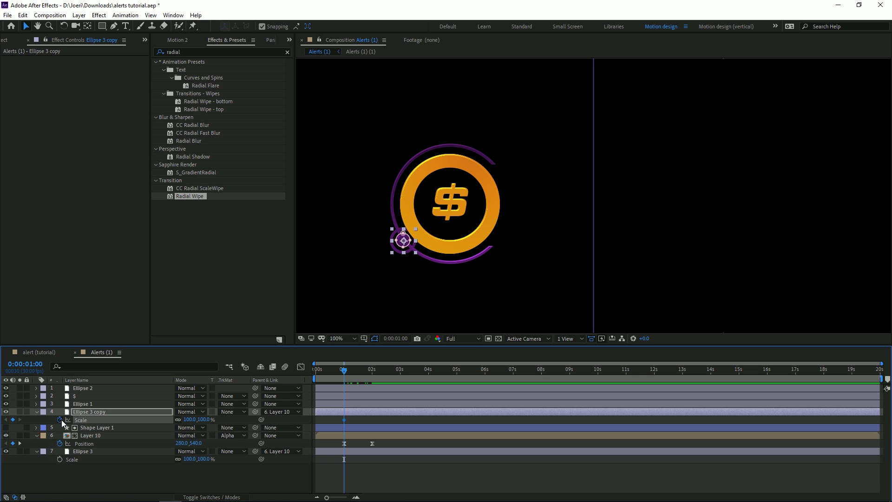
- Add a 100% Scale keyframe to Ellipse 3 copy at 2 seconds and set its 1-second keyframe to 0%
key("shift+Page_Down")
key("shift+Page_Down")
key("shift+Page_Down")
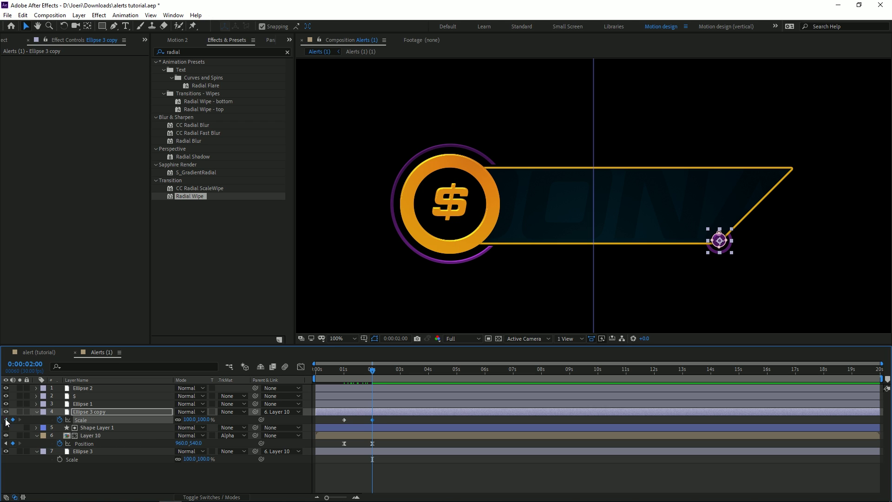
left_click(6, 420)
left_click(205, 420)
type("0")
key("Return")
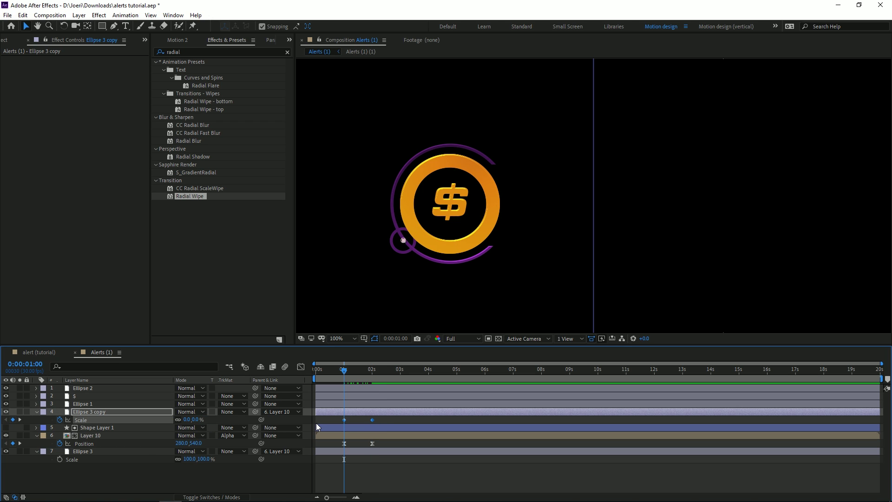
- Adjust the easing of Ellipse 3 copy's two Scale keyframes in the Graph Editor
left_click(300, 366)
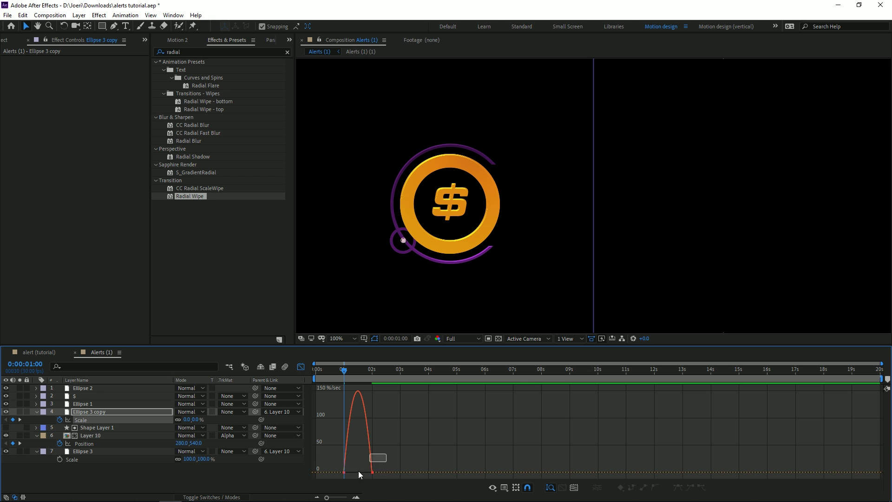
left_click(315, 473)
left_click(300, 367)
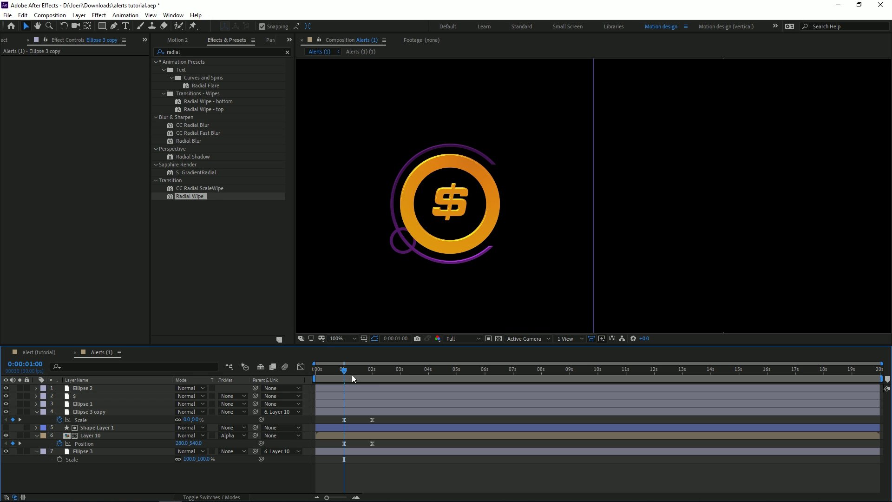
- Copy Ellipse 2's keyframed Radial Wipe onto Ellipse 3 at 1 second and preview the animation from the start
left_click(87, 389)
key("e")
left_click(87, 396)
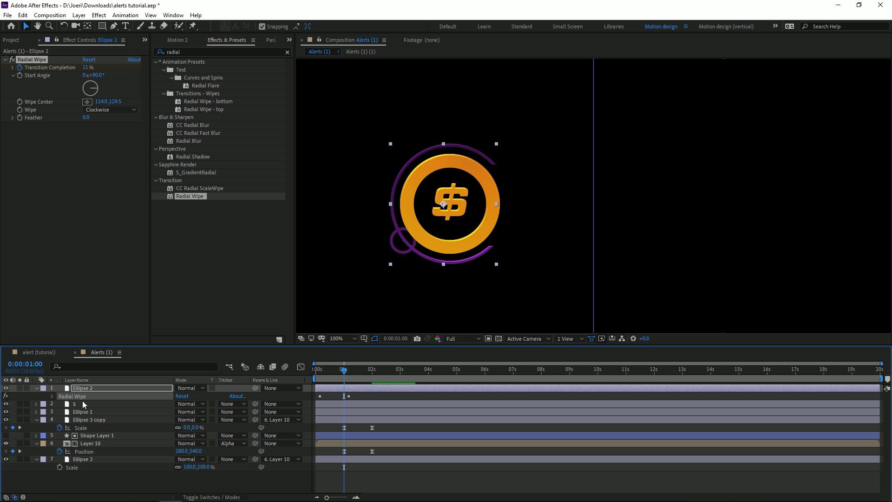
left_click(94, 458)
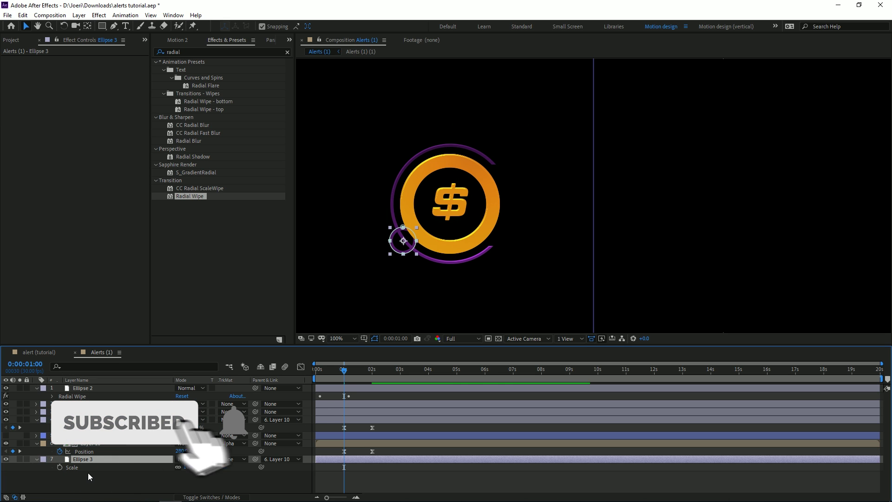
key("ctrl+alt+shift+e")
left_click(153, 482)
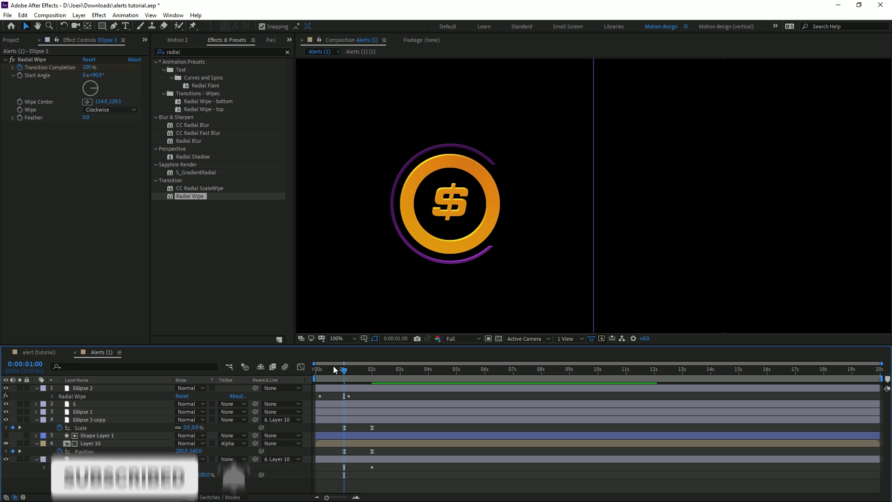
key("Home")
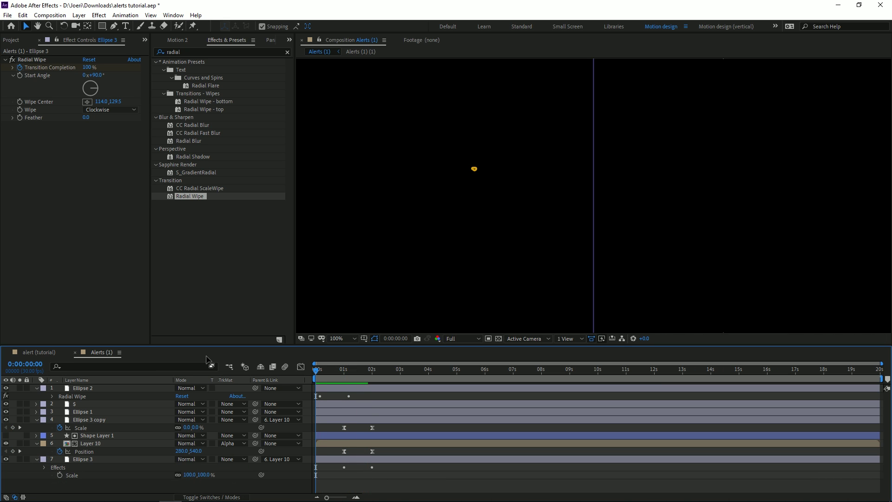
key("space")
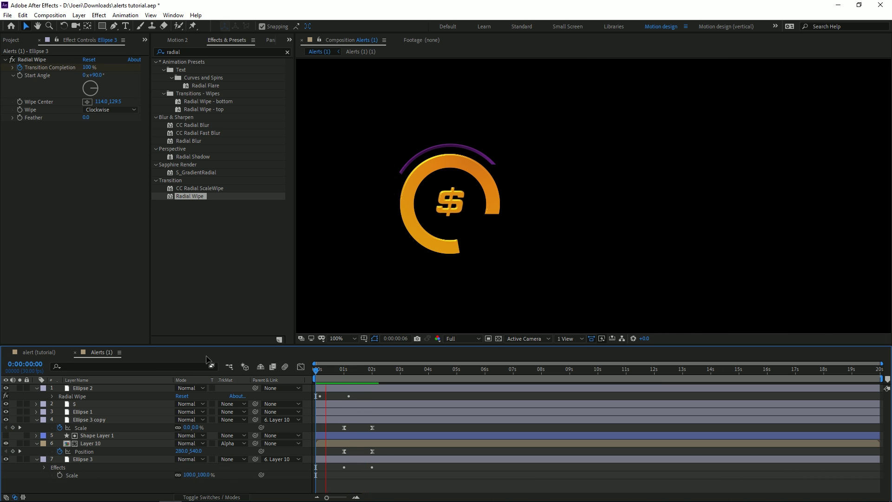
- Search the effects for "cc light sw" and apply CC Light Sweep to Layer 10
left_click_drag(185, 53, 120, 54)
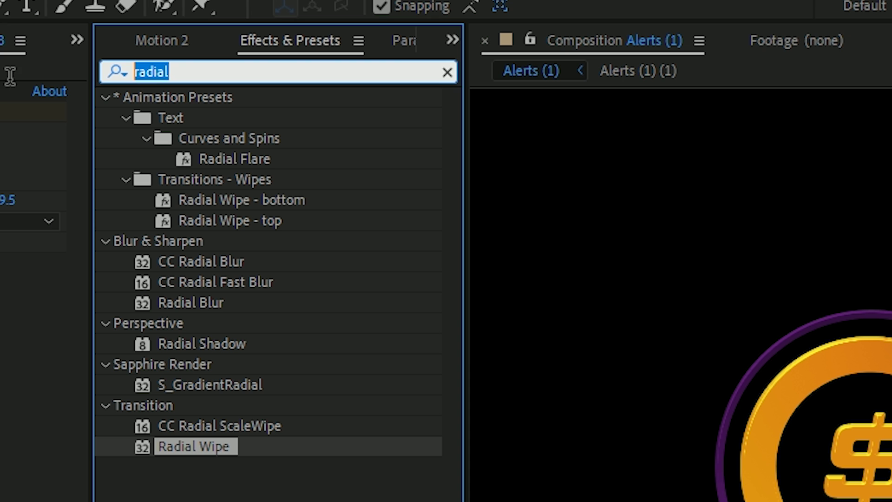
type("cc light sw")
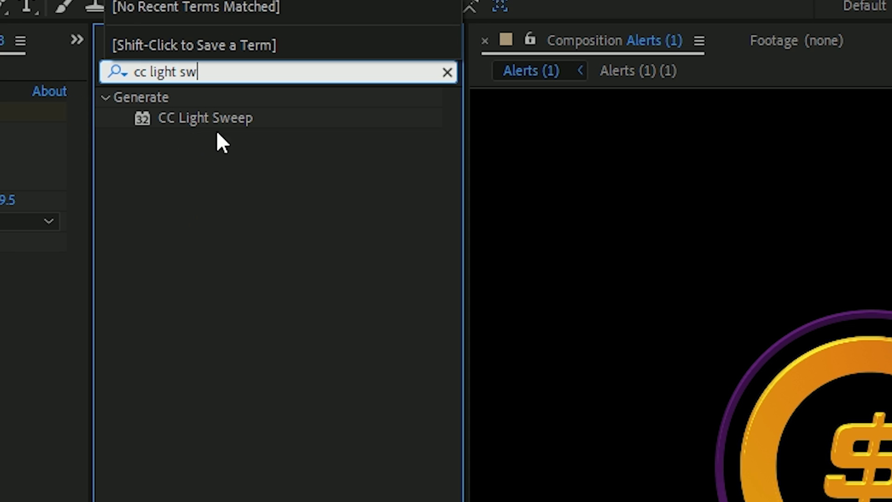
left_click_drag(204, 118, 100, 427)
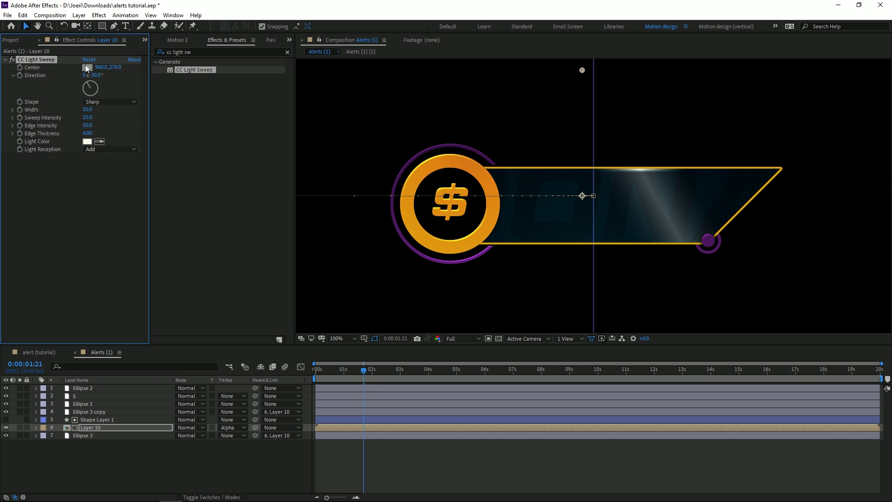
- Sample the purple of the small circle as the sweep's Light Color, brighten it to maximum, and set Sweep Intensity to 50
left_click(99, 141)
left_click(713, 240)
left_click(85, 146)
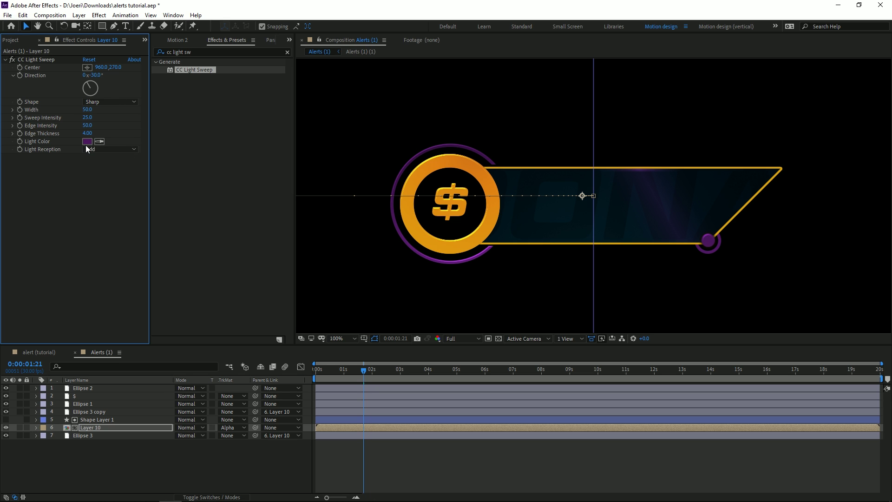
left_click(82, 142)
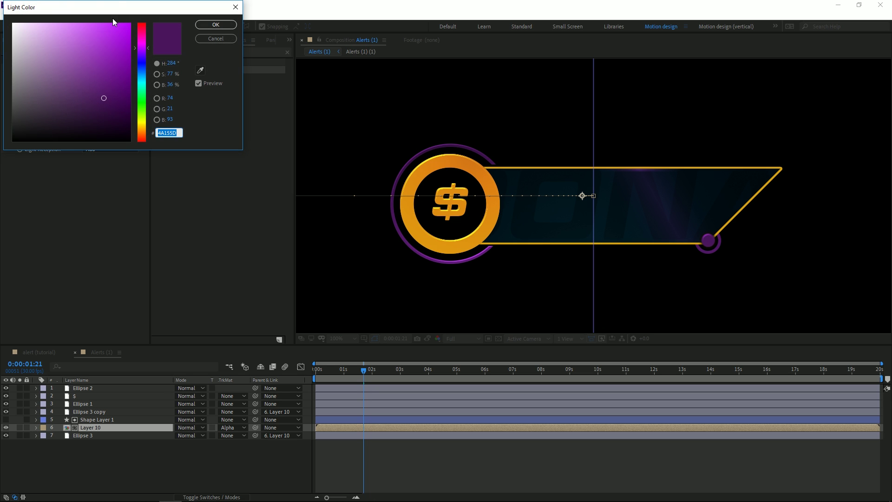
left_click_drag(113, 23, 116, 12)
key("Return")
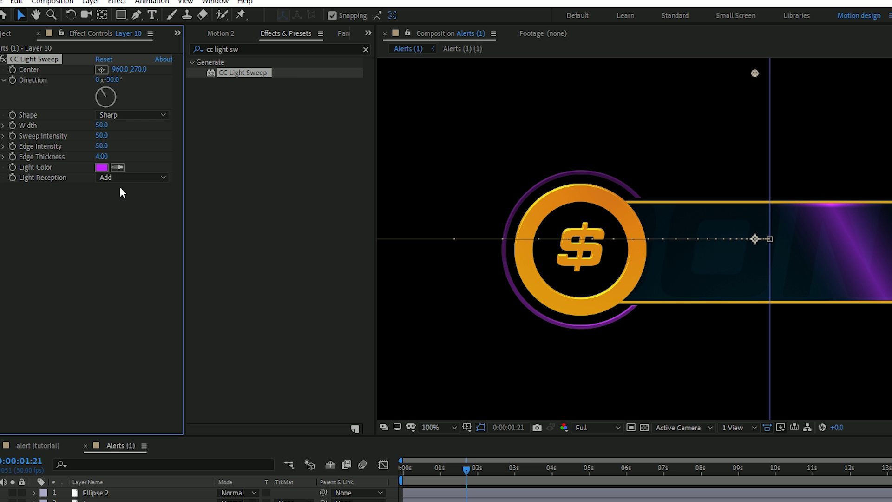
- Set the light sweep's Edge Intensity to 100 and its Edge Thickness to 1, refining the thickness to 1.5
type("1")
key("Return")
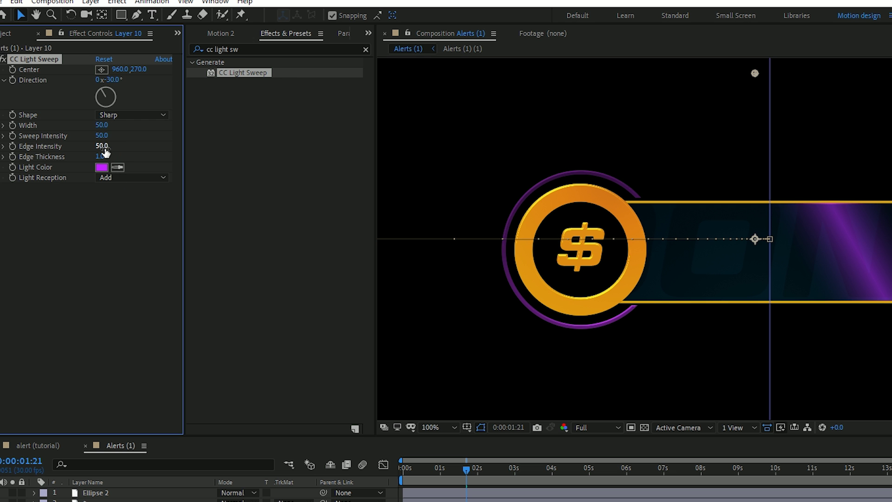
key("period")
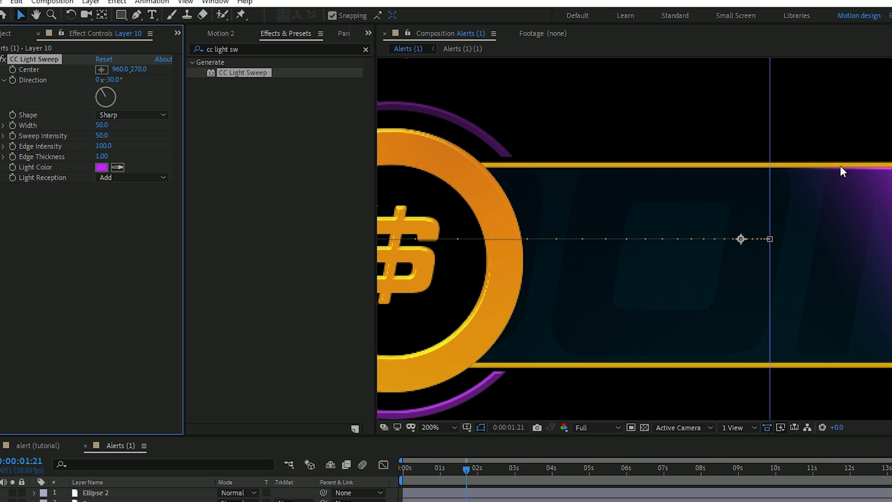
key("comma")
left_click(98, 158)
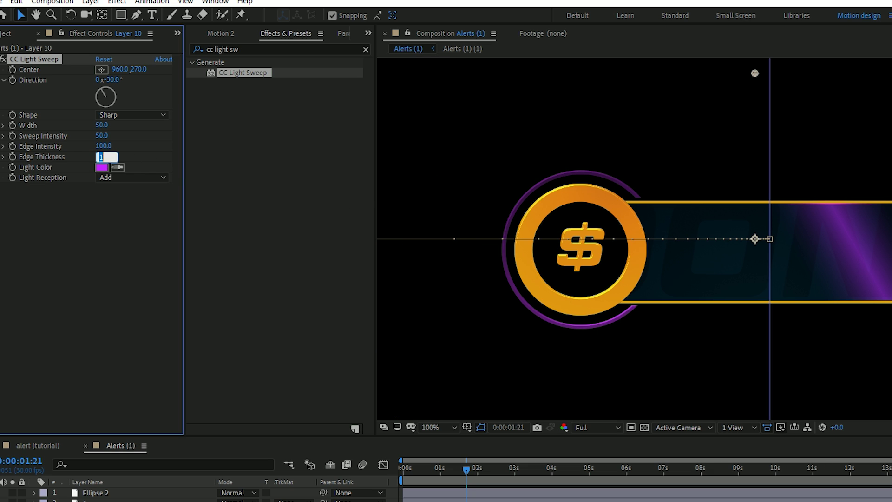
left_click(120, 211)
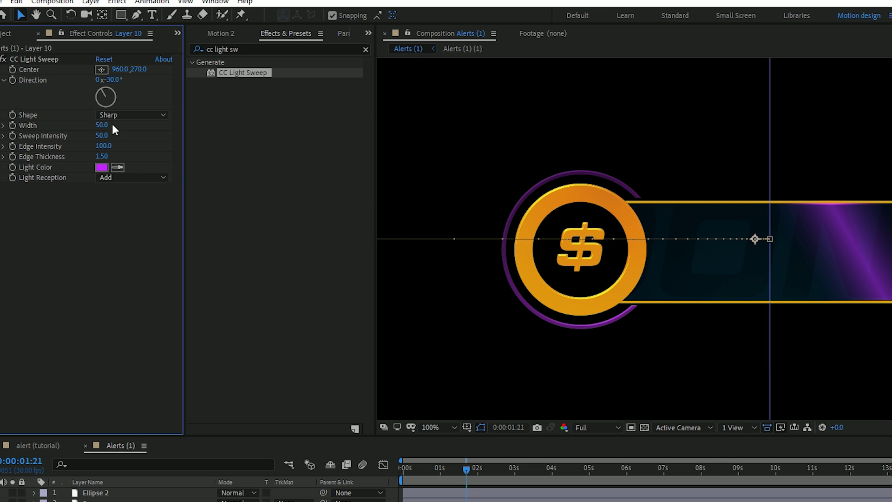
- Try the light sweep with a Smooth shape and a Width of 25, testing Sweep Intensity at 25 and 50
left_click(116, 115)
left_click(115, 140)
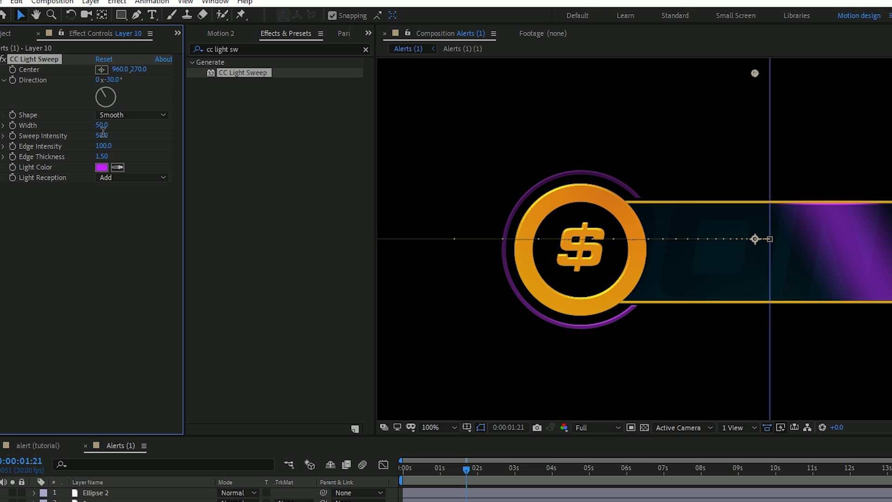
left_click(102, 135)
type("25")
key("Return")
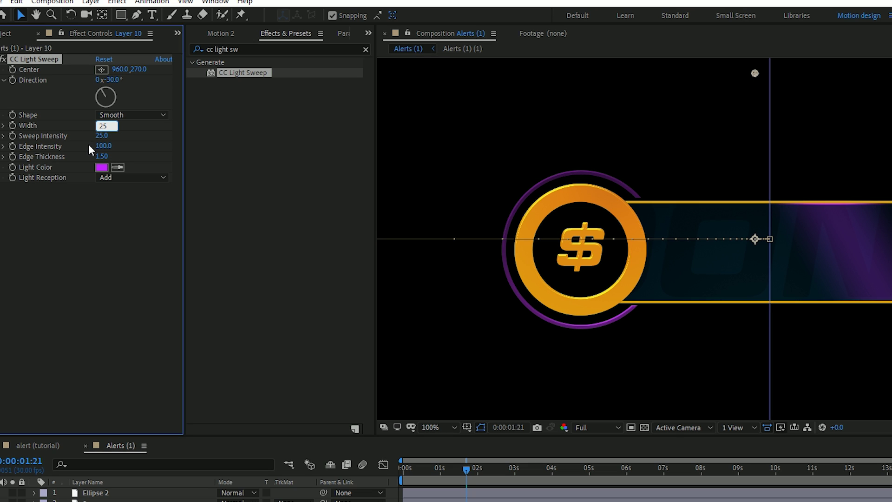
key("Return")
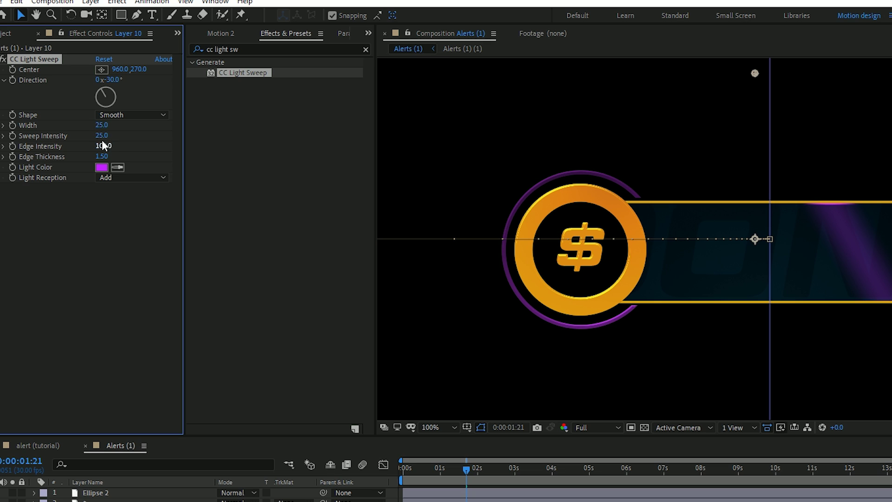
left_click(102, 137)
type("50")
key("Return")
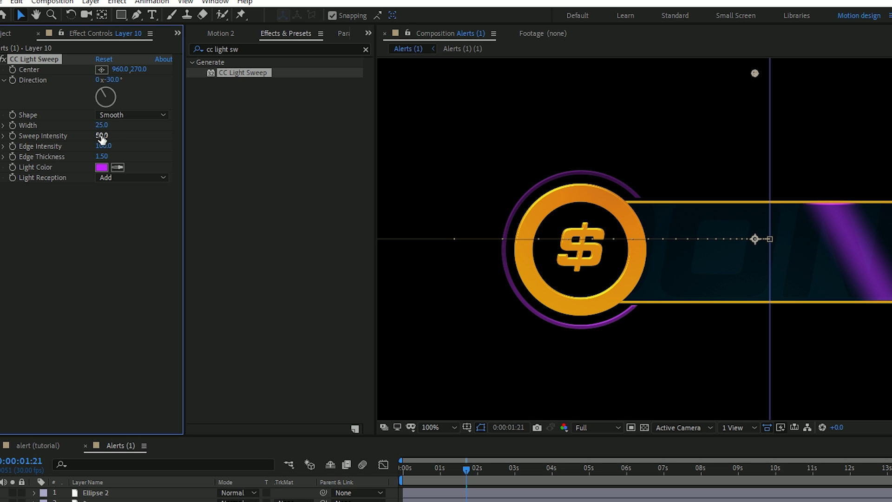
- Set the light sweep's Sweep Intensity to 25, its Shape to Sharp and its Width to 50
left_click(102, 135)
type("25")
key("Return")
left_click(106, 119)
left_click(118, 156)
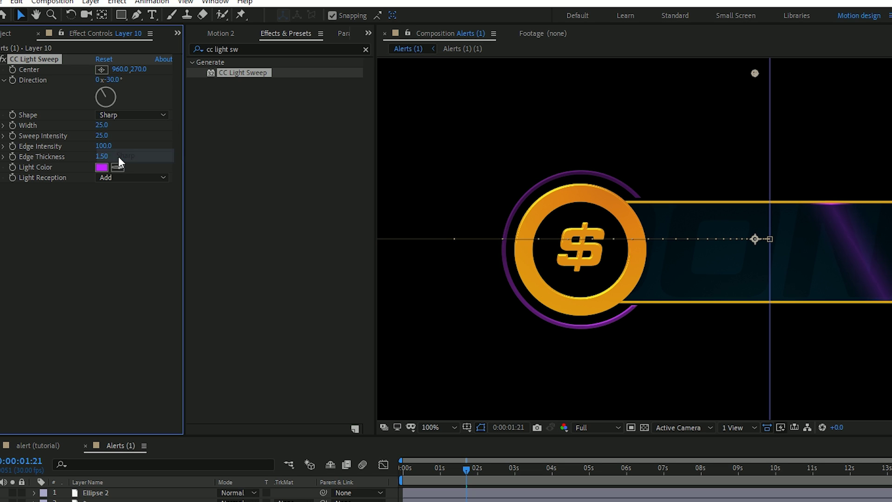
left_click(105, 126)
type("50")
key("Return")
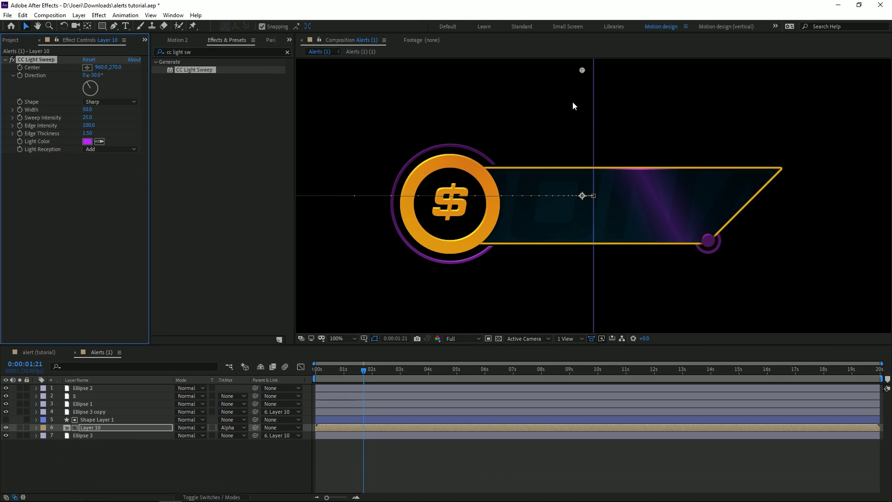
- Set the light sweep's Direction to 45° and move its Center to about 650, 342, above the coin
left_click_drag(583, 73, 524, 80)
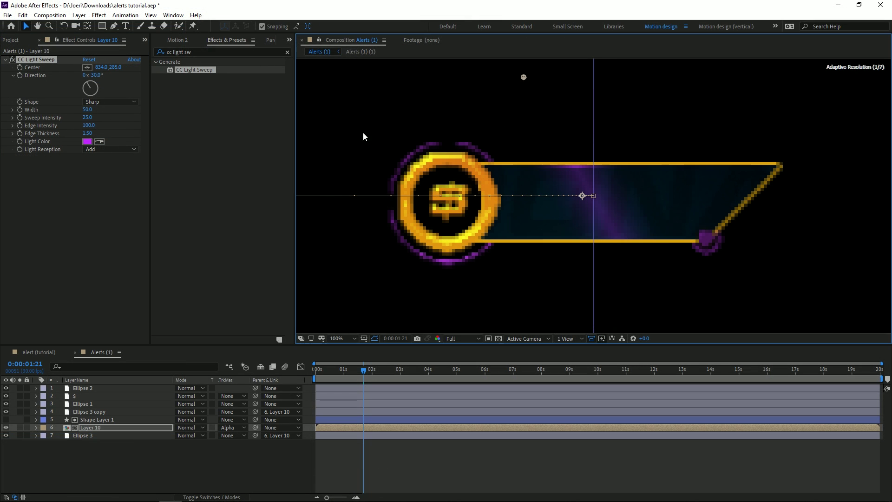
left_click(96, 75)
type("45")
key("Return")
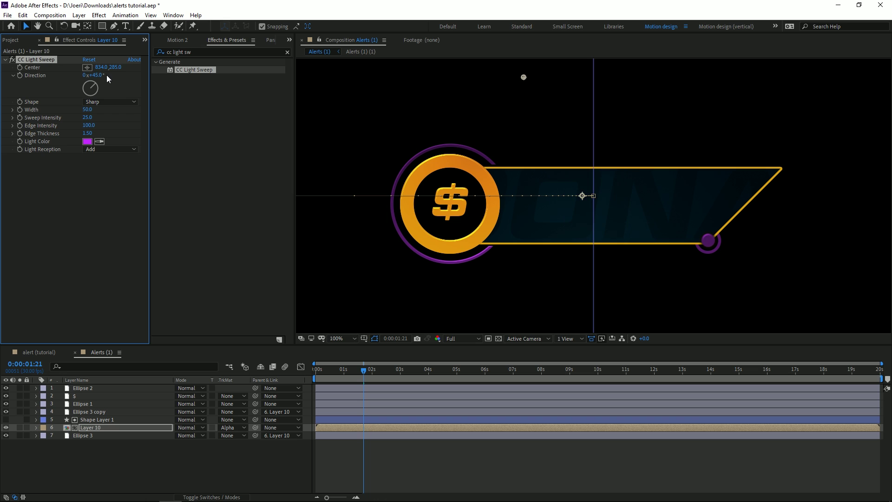
left_click_drag(529, 80, 439, 102)
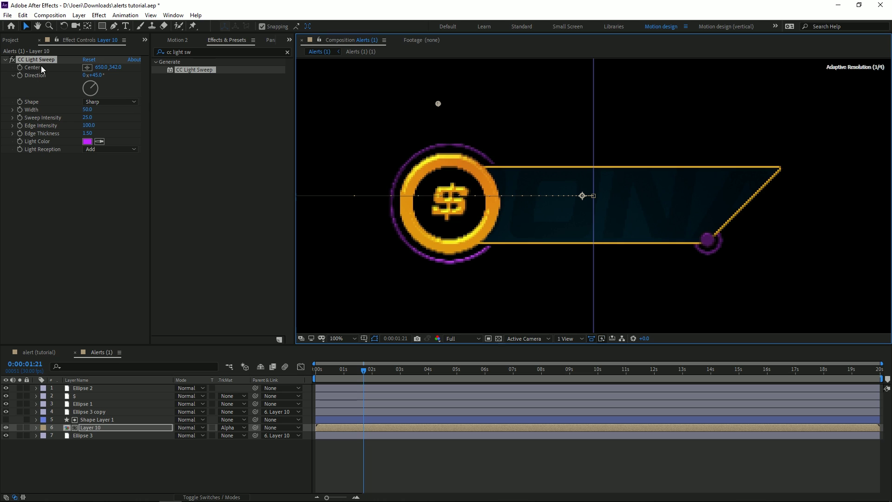
- Start keyframing the light sweep's Center on Layer 10 at the 1-second mark
left_click(20, 69)
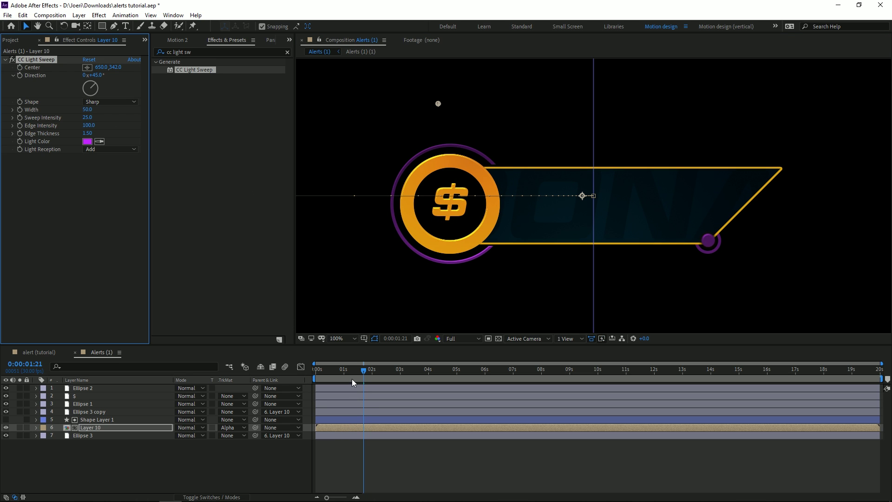
left_click_drag(353, 374, 344, 375)
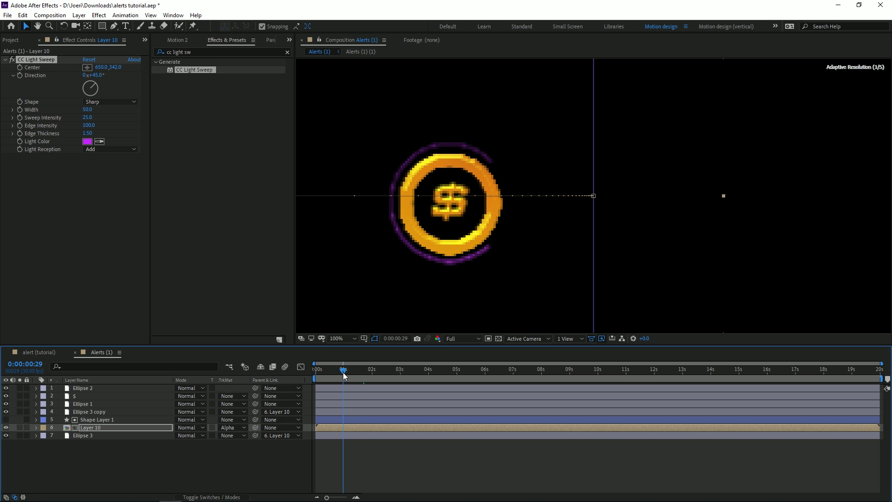
left_click(19, 68)
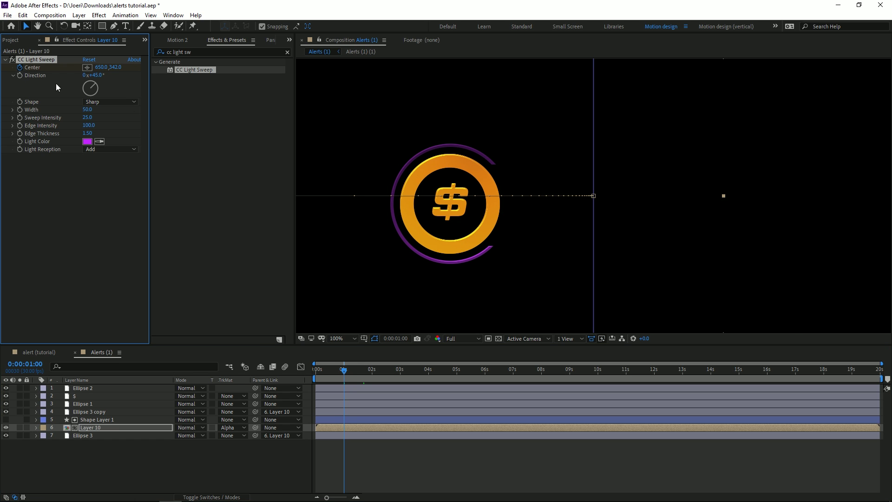
- At 2 seconds, move the light sweep's Center past the banner's slanted end to about 1615, 342
key("space")
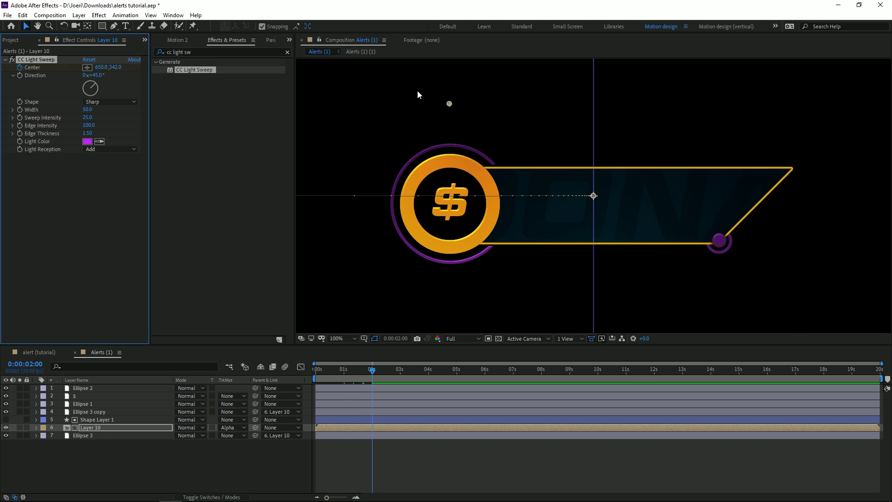
left_click_drag(450, 106, 888, 167)
scroll(793, 149, "down", 1)
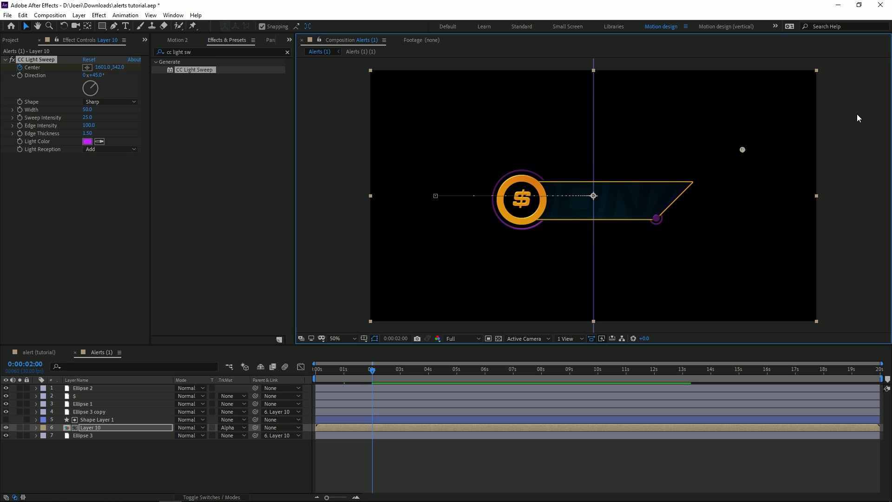
left_click_drag(743, 149, 746, 150)
mouse_move(371, 369)
left_mouse_down()
mouse_move(342, 369)
mouse_move(370, 364)
left_mouse_up()
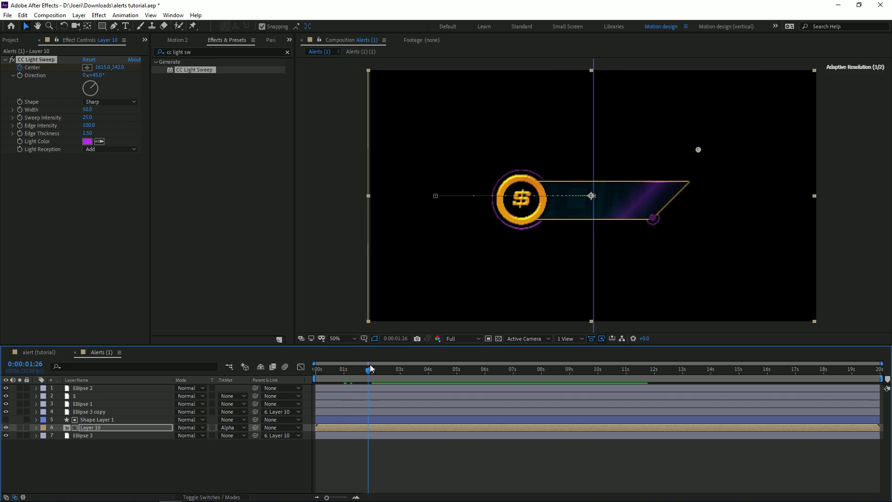
- Apply Easy Ease to Layer 10's sweep Center keyframes, shape their speed graph into a sharp mid-move peak, and preview it
left_click(108, 428)
key("u")
left_click_drag(382, 436, 336, 442)
key("F9")
left_click(301, 367)
left_click_drag(405, 435, 354, 477)
key("space")
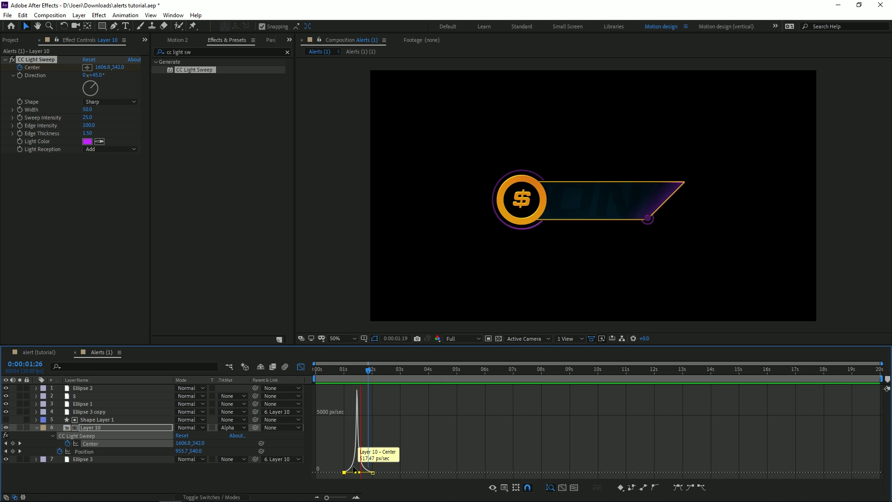
left_click(329, 370)
mouse_move(328, 370)
left_mouse_down()
mouse_move(355, 373)
mouse_move(333, 372)
mouse_move(355, 371)
mouse_move(333, 369)
mouse_move(340, 370)
left_mouse_up()
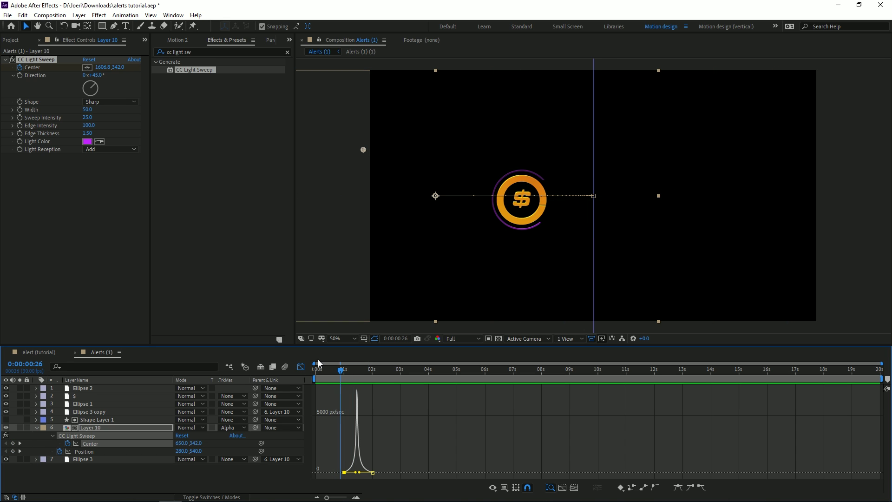
left_click(301, 367)
left_click(36, 428)
left_click(92, 457)
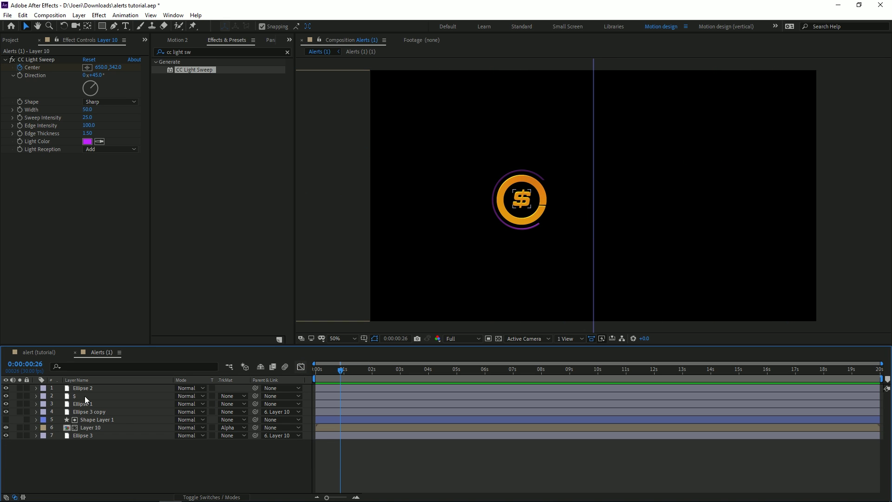
- Shorten Ellipse 1's radial wipe by moving its final Transition Completion keyframe to frame 20
left_click(84, 396)
key("period")
left_click(87, 404)
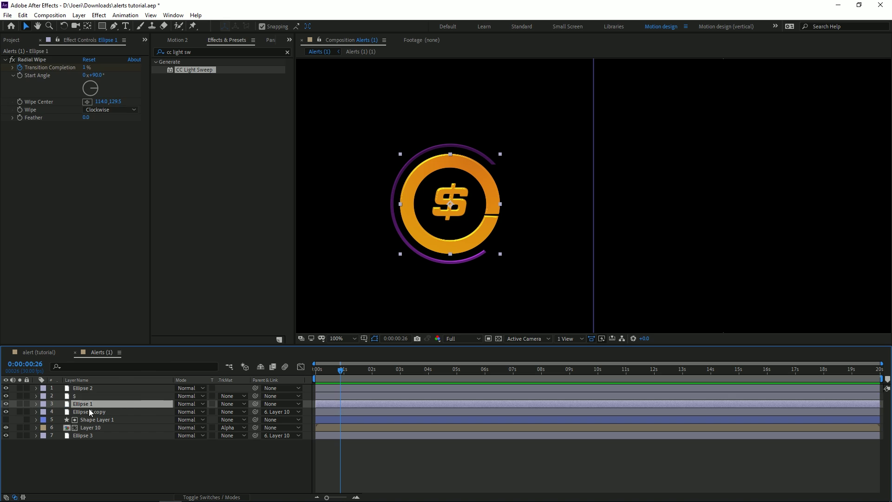
key("u")
key("equal")
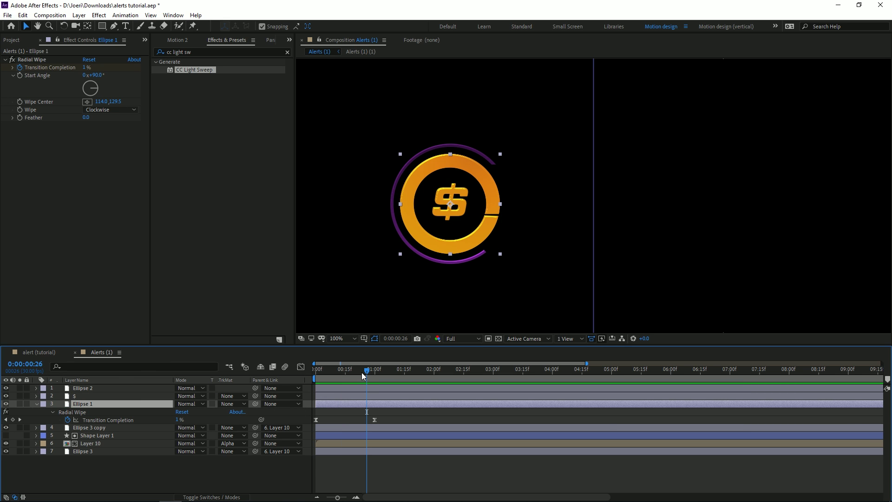
left_click_drag(362, 373, 356, 372)
left_click_drag(374, 420, 355, 419)
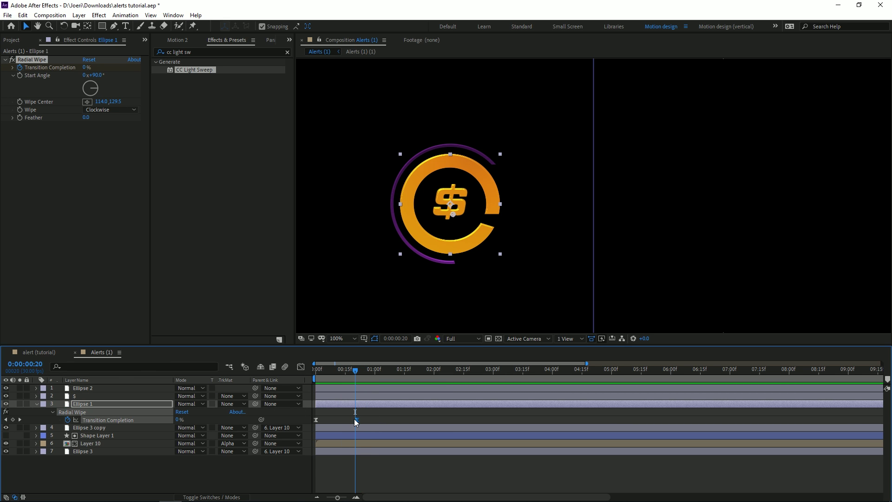
left_click(370, 419)
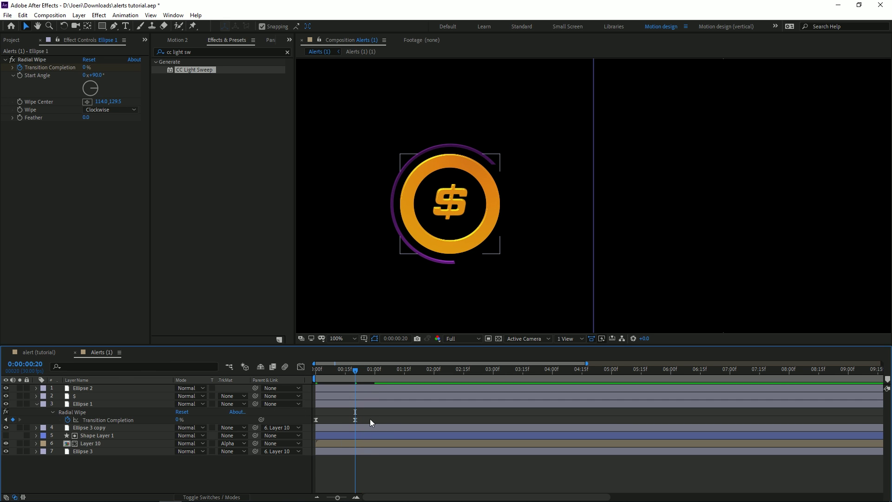
- Shift Layer 10's light sweep Center and Position keyframes together to start at frame 20, and preview the timing
left_click(95, 444)
left_click(103, 436)
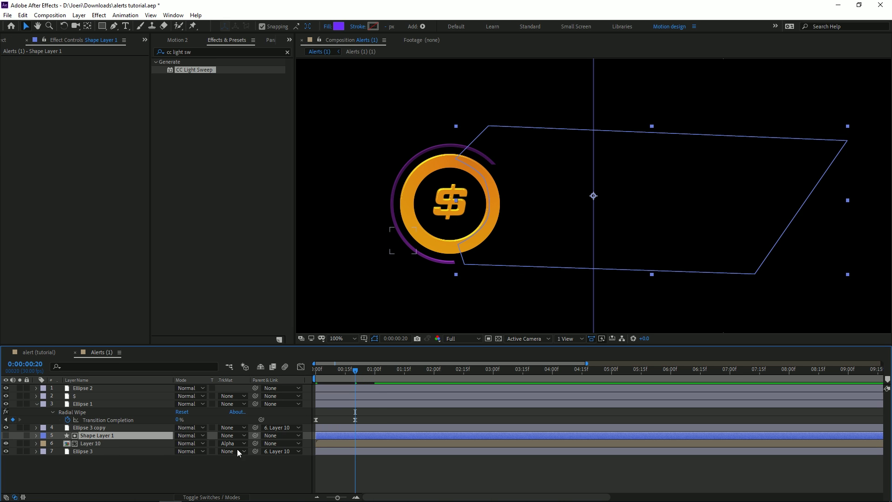
left_click(102, 443)
key("u")
left_click_drag(441, 472, 355, 467)
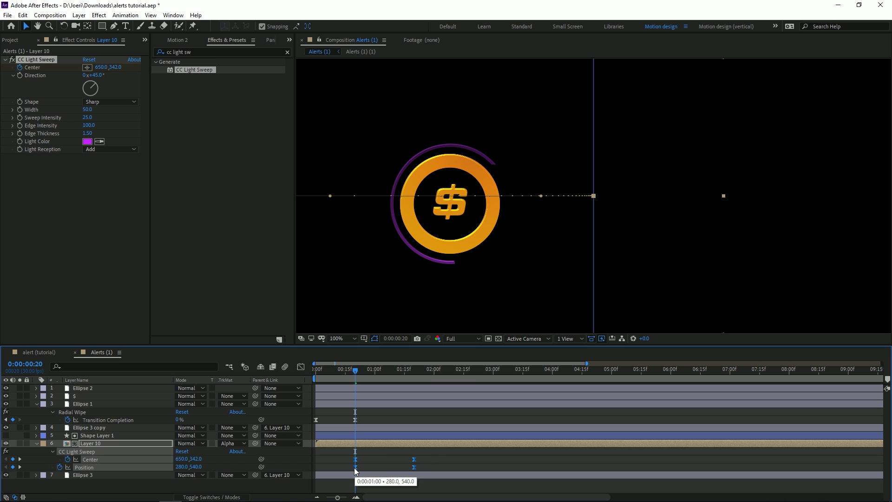
left_click(373, 456)
key("space")
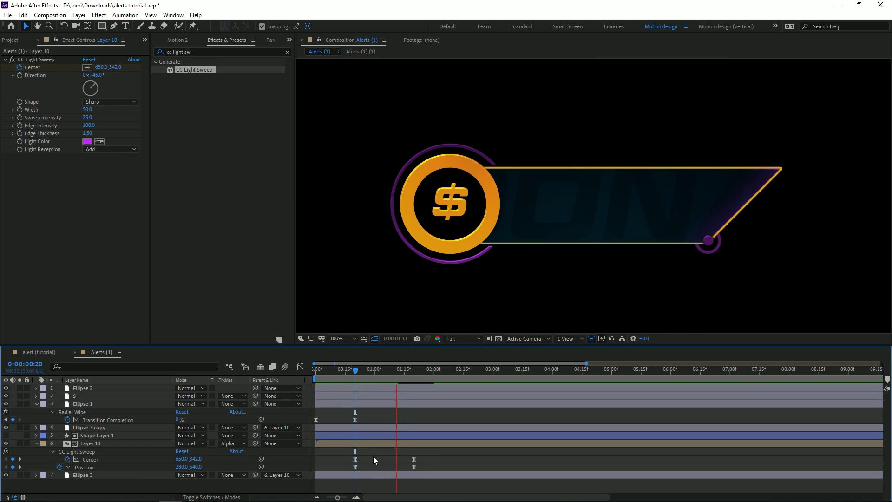
key("space")
key("space")
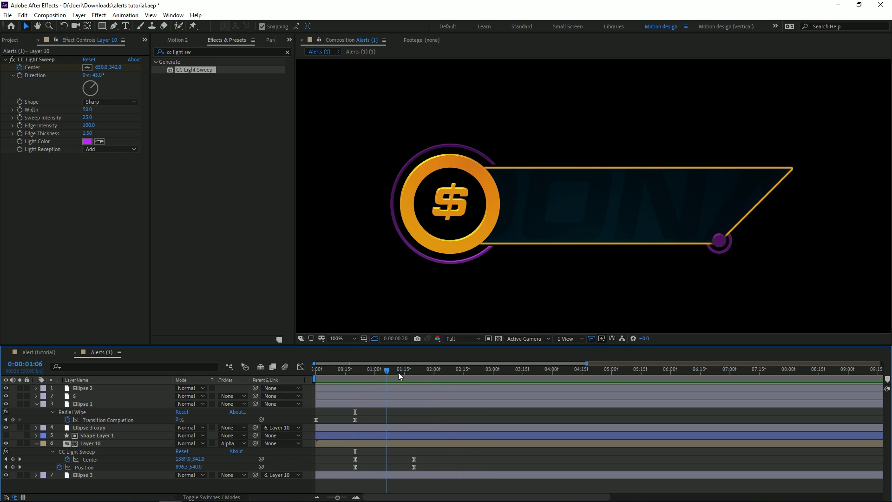
- Move the light sweep's final Center keyframe to 2 seconds and preview the animation from the start
left_click_drag(397, 372, 433, 376)
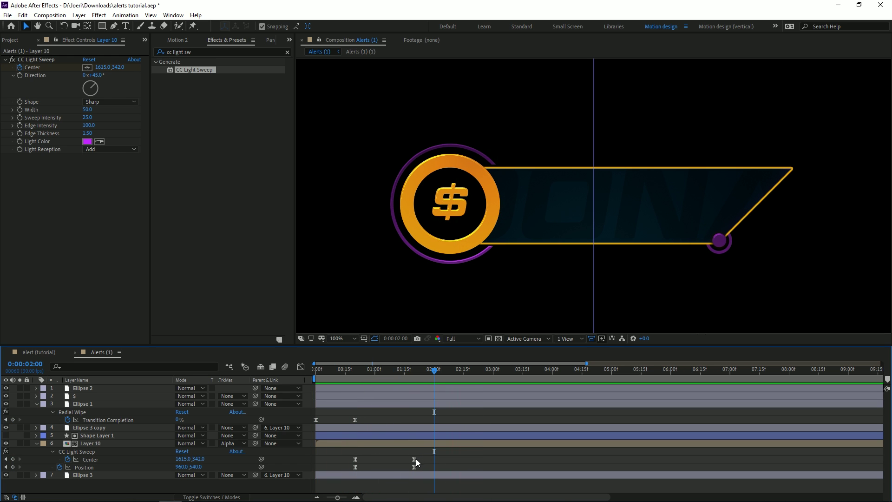
left_click_drag(414, 459, 433, 460)
key("space")
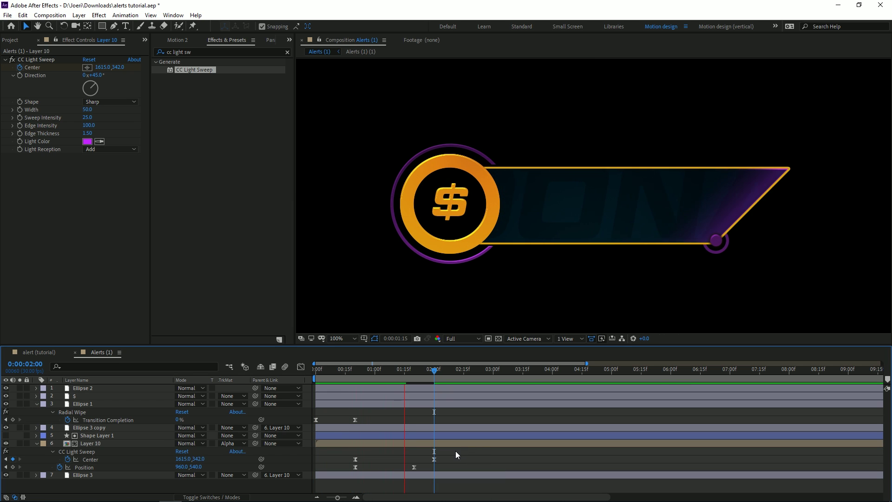
left_click(317, 368)
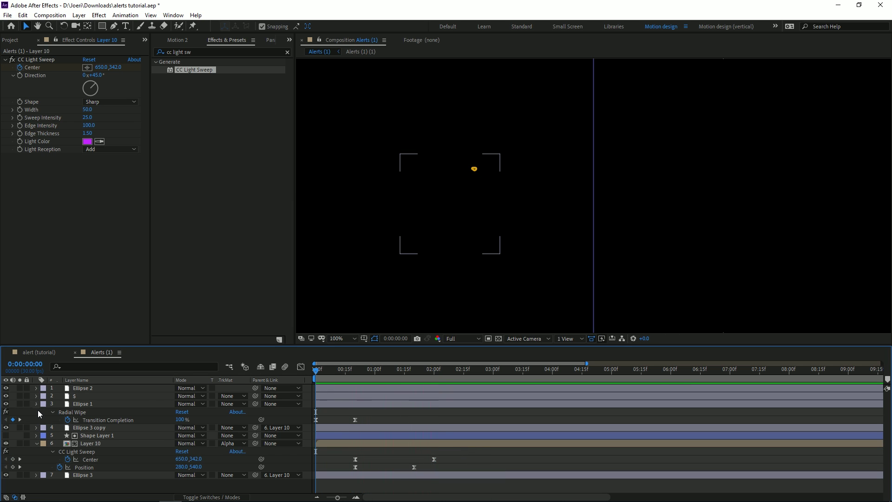
left_click(38, 410)
left_click(37, 428)
key("space")
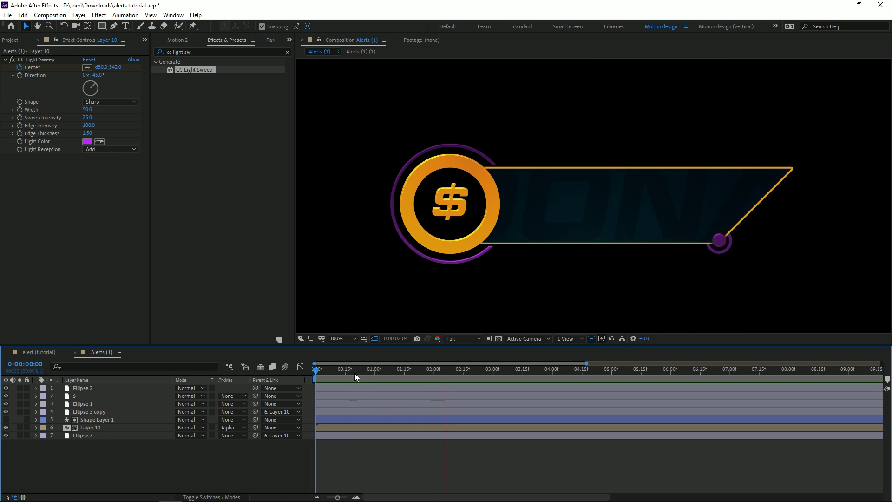
key("space")
- Split Layer 10 at frame 15, delete the earlier part, and place the remaining part directly below Shape Layer 1
left_click(475, 168)
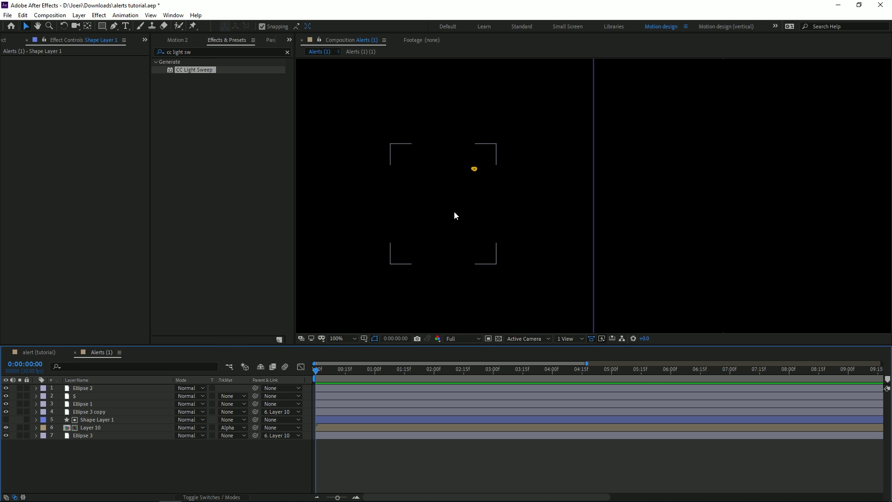
mouse_move(328, 373)
left_mouse_down()
mouse_move(321, 370)
mouse_move(345, 375)
left_mouse_up()
left_click(104, 427)
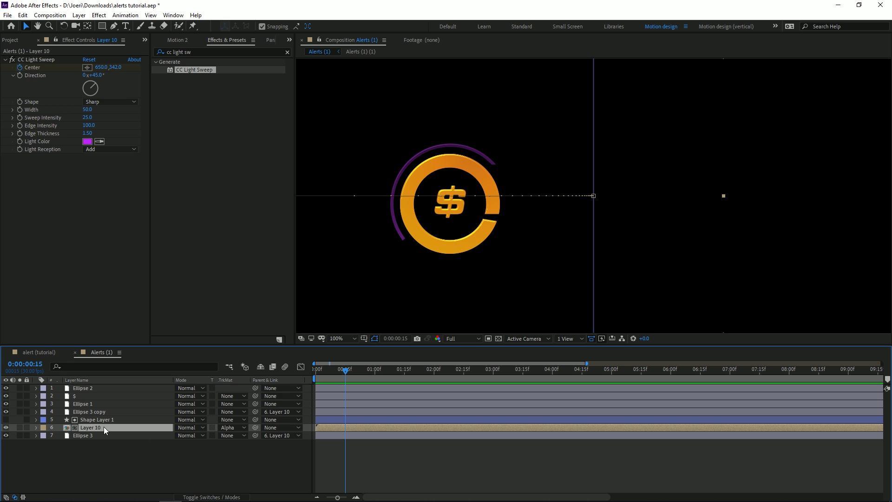
key("ctrl+shift+d")
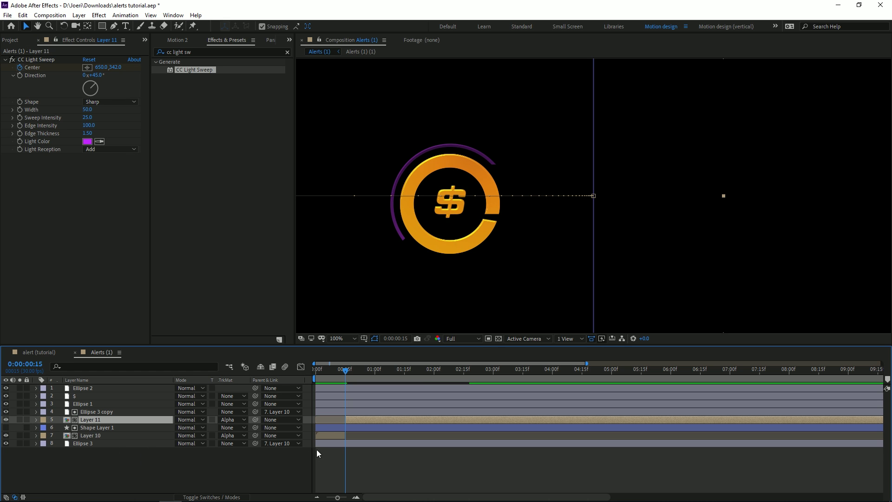
left_click(327, 434)
key("Delete")
left_click_drag(113, 422, 109, 430)
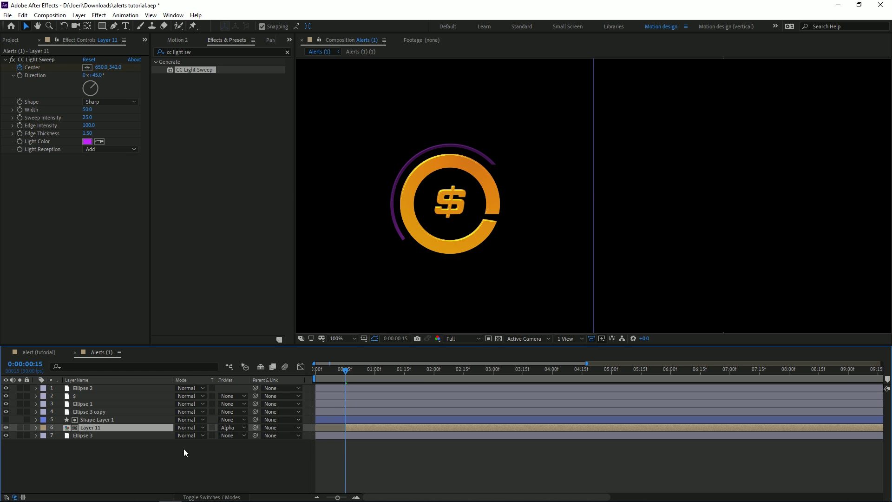
- Scrub through the trimmed banner animation and save the project
left_click_drag(343, 371, 456, 363)
left_click_drag(614, 361, 426, 365)
key("minus")
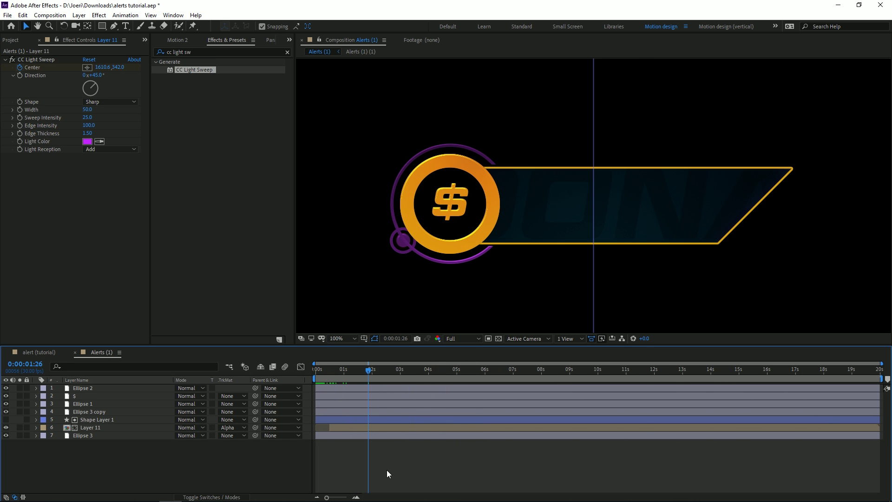
key("ctrl+s")
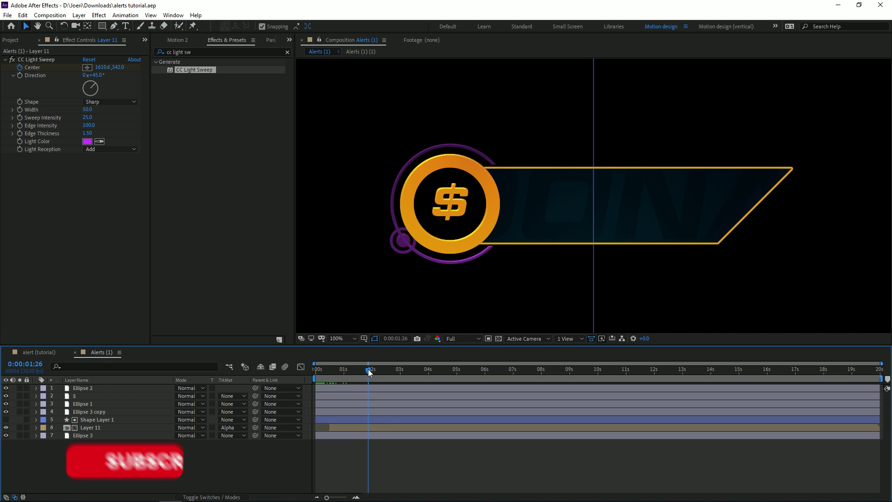
- Parent Ellipse 3 and Ellipse 3 copy to Layer 11 and check their movement along the timeline
left_click_drag(368, 369, 497, 372)
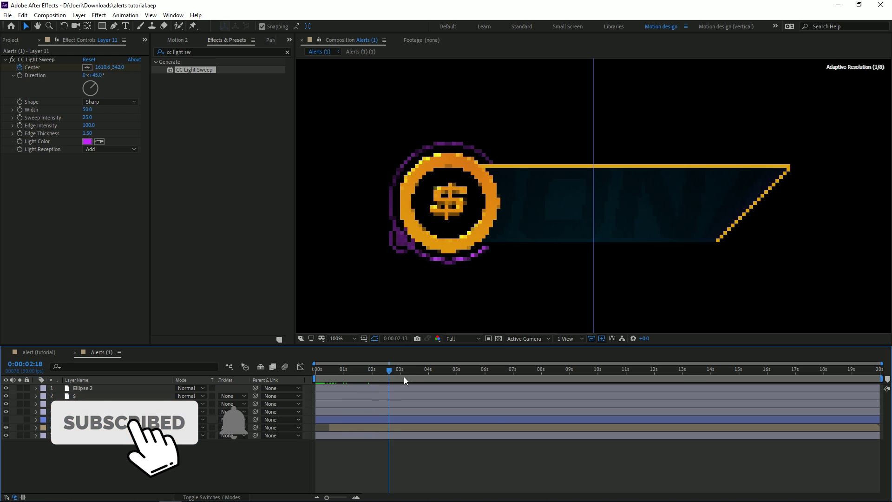
left_click_drag(394, 375, 307, 378)
left_click(95, 436)
left_click(98, 420, "ctrl")
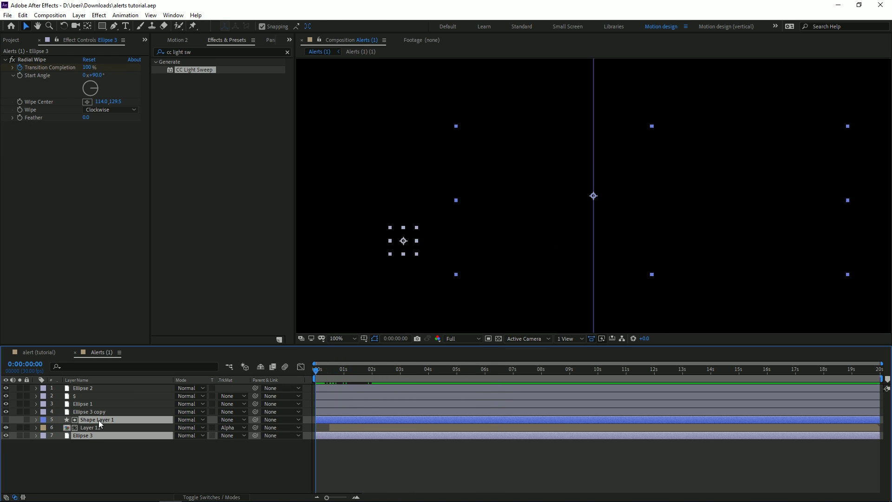
left_click_drag(256, 420, 131, 426)
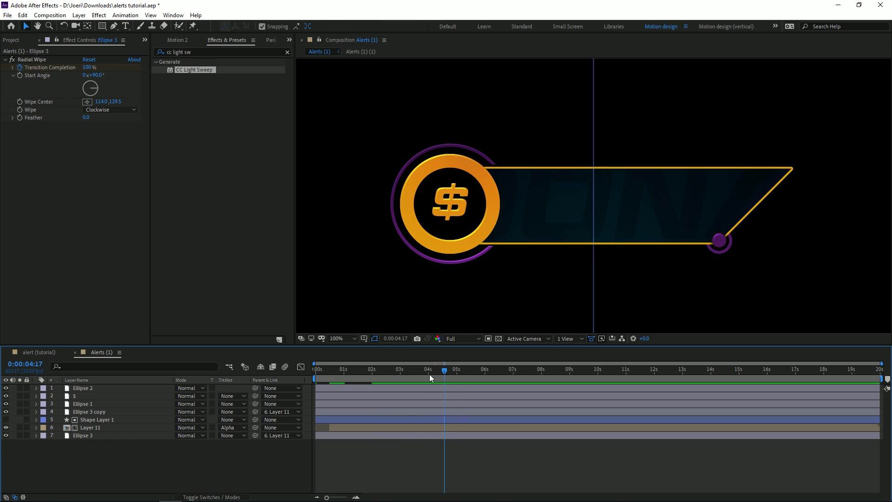
left_click_drag(387, 376, 523, 389)
- Preview the alert (tutorial) composition for comparison, and return to Alerts (1) to play its animation
left_click(39, 352)
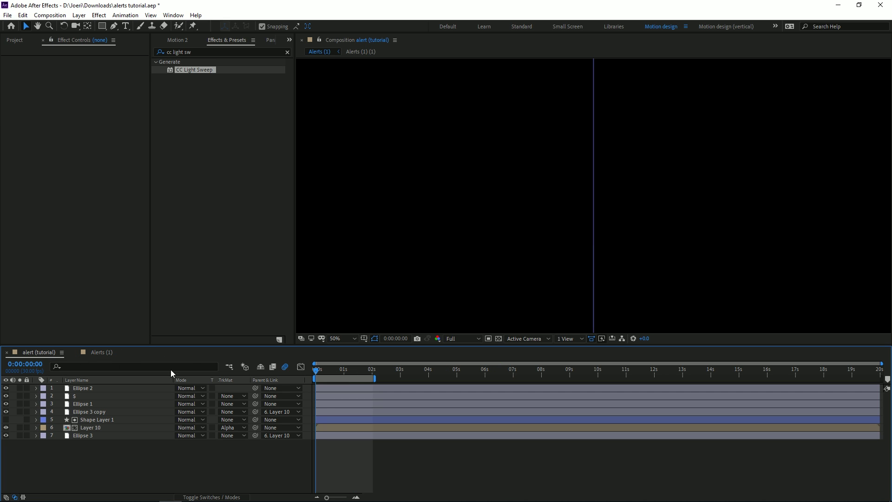
key("space")
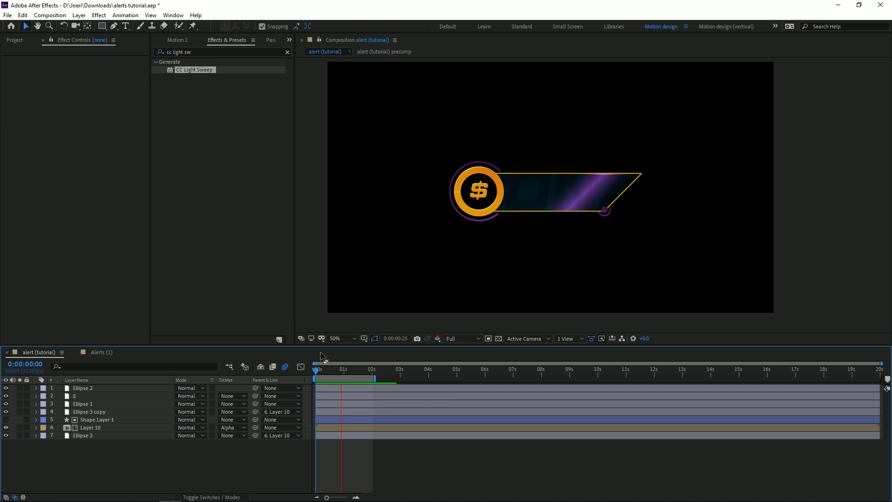
left_click(111, 349)
key("space")
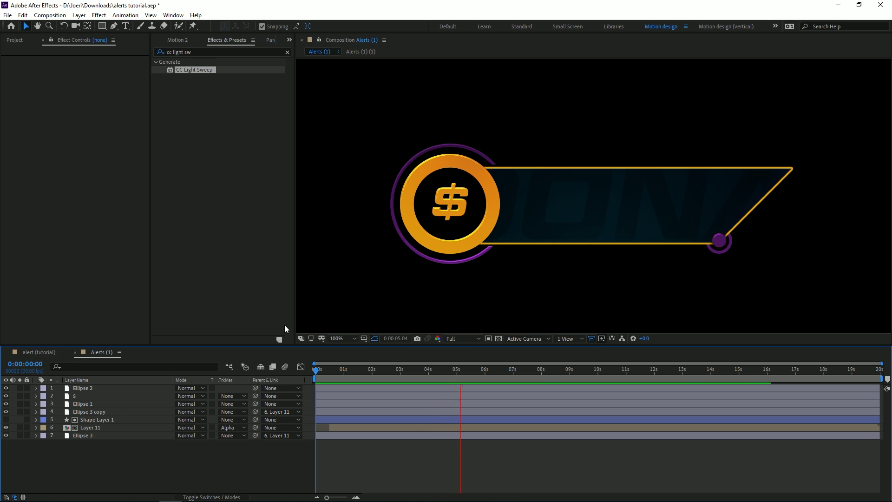
left_click_drag(345, 369, 448, 400)
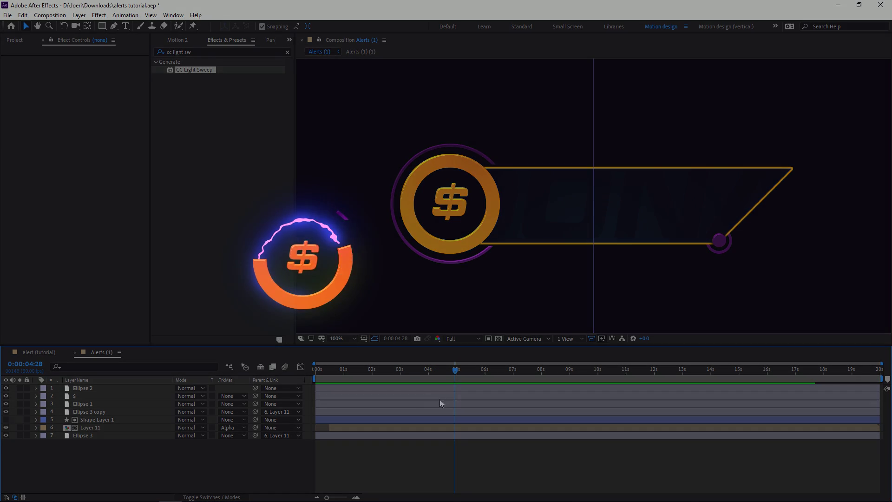